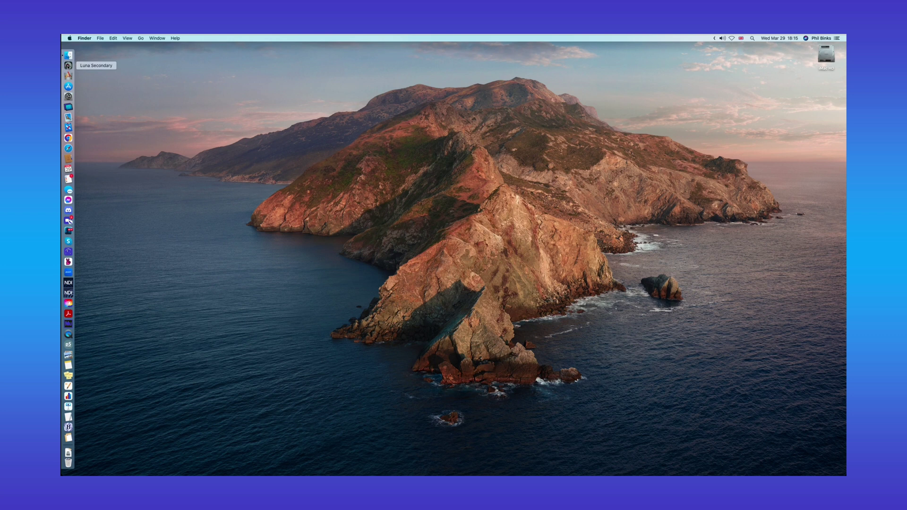
- Launch Luna Secondary, view its version information, and close the information window
click(68, 65)
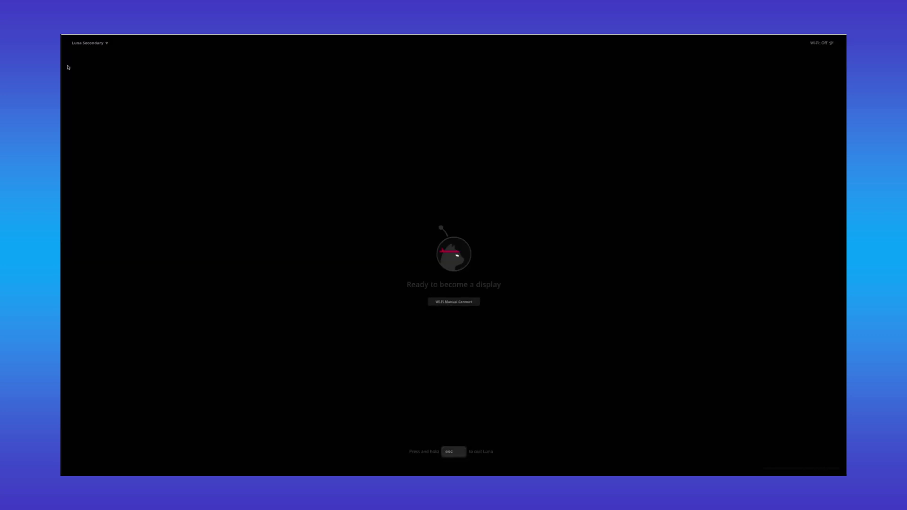
click(106, 43)
click(120, 55)
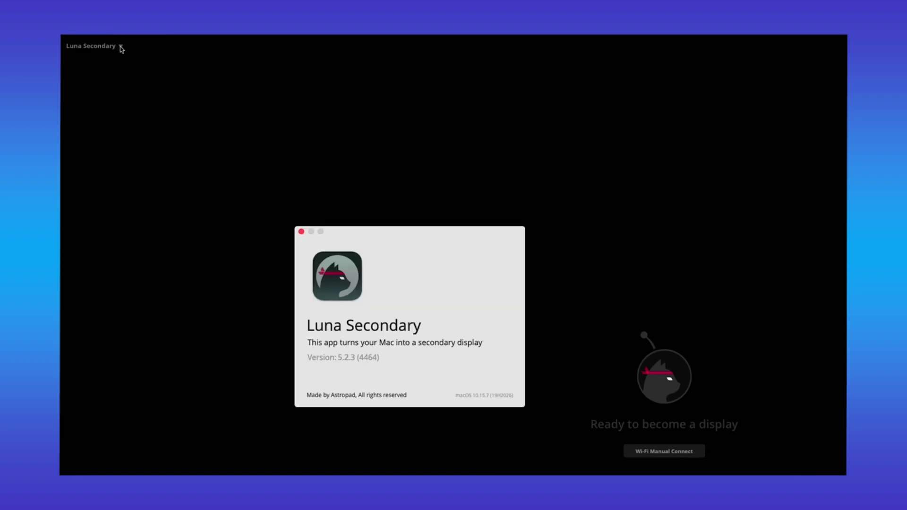
click(301, 232)
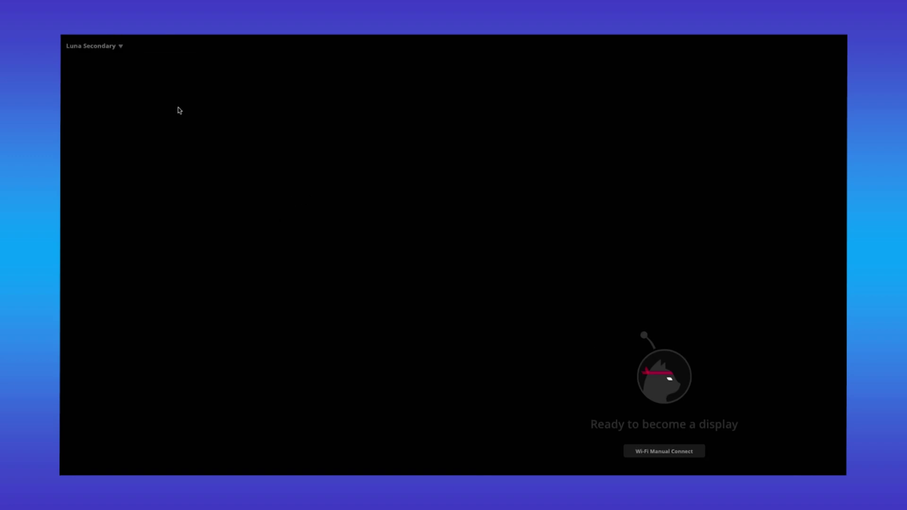
- Review Luna Secondary's preferences for cursor preview, exclusive fullscreen and Wi-Fi connection mode
click(121, 47)
click(112, 77)
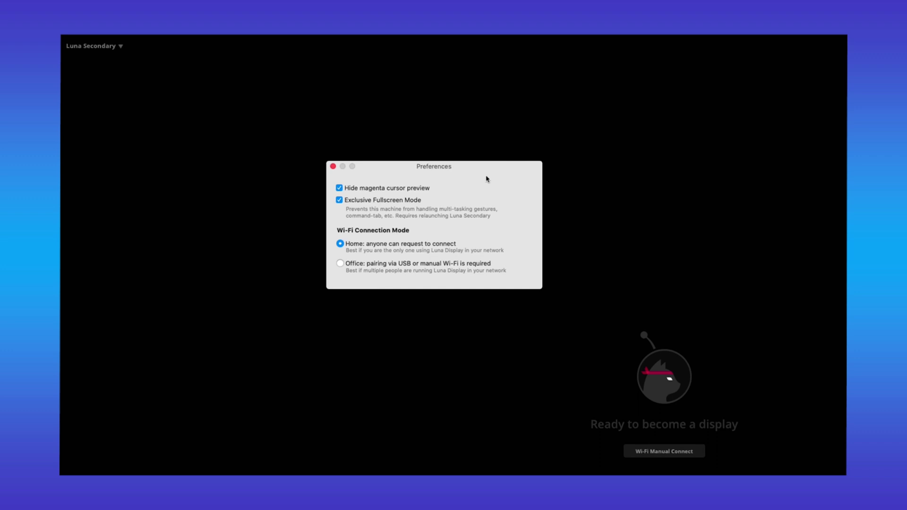
click(333, 166)
- Check Luna Secondary for a software update and quit the app
click(120, 46)
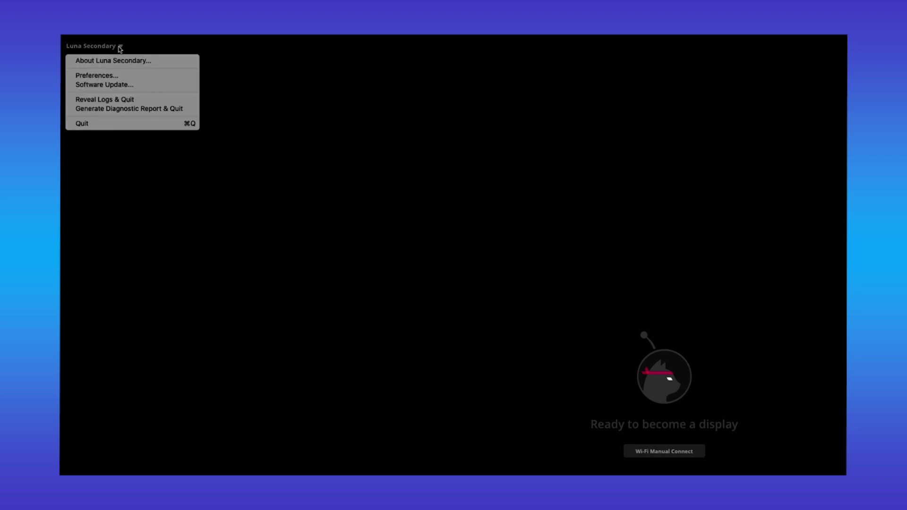
click(129, 88)
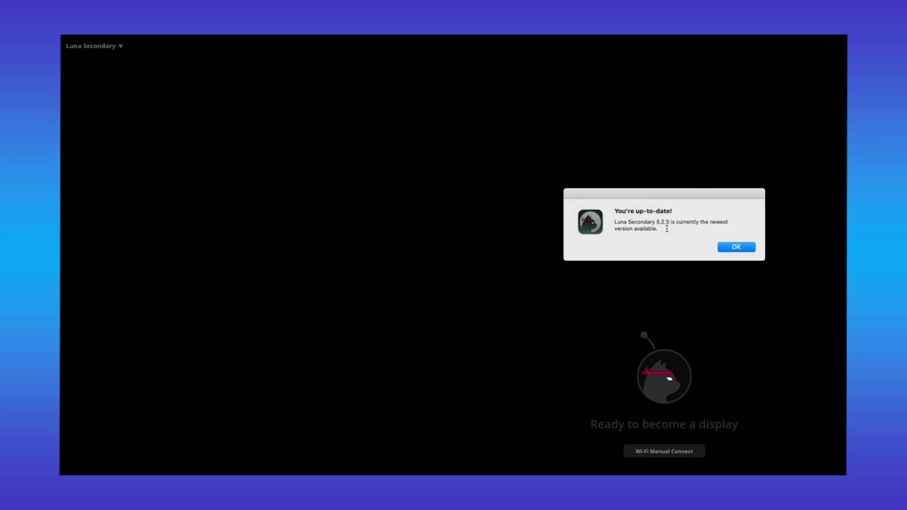
click(737, 248)
click(120, 46)
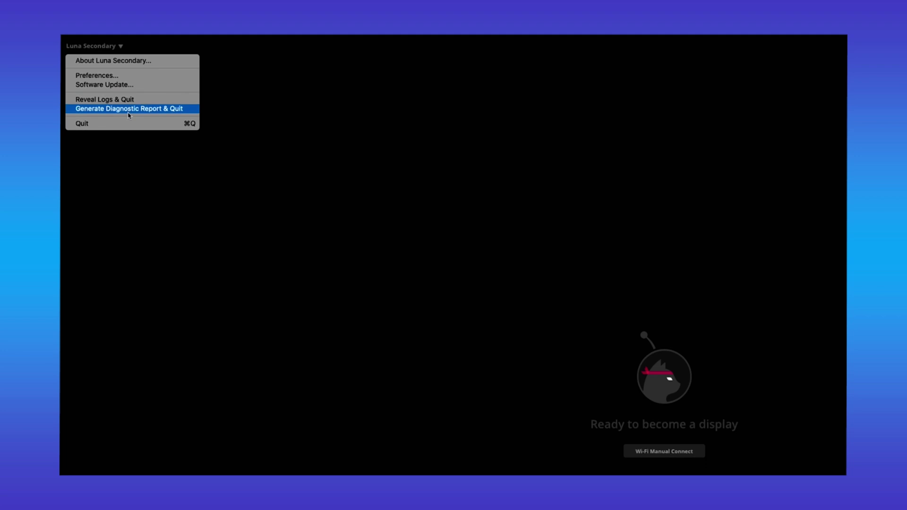
click(97, 124)
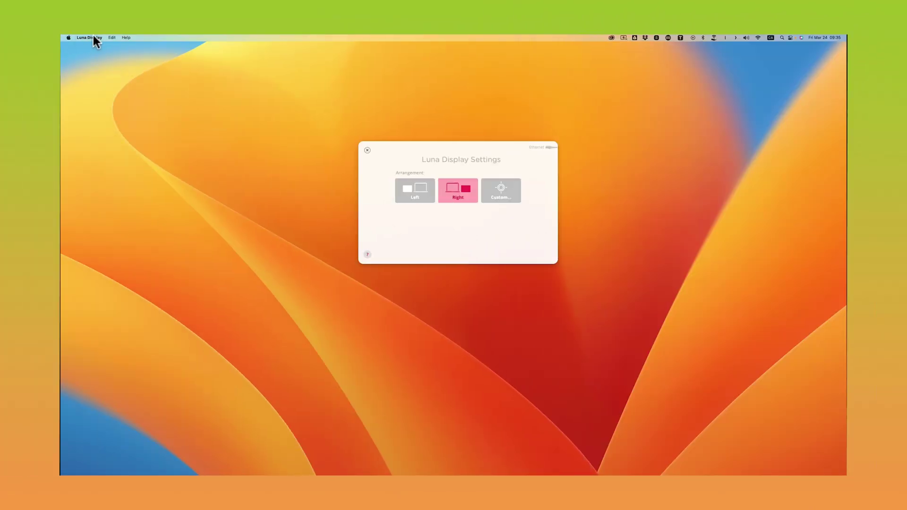
- Open Luna Display's settings and review the choices for which app opens when Luna is inserted
click(93, 37)
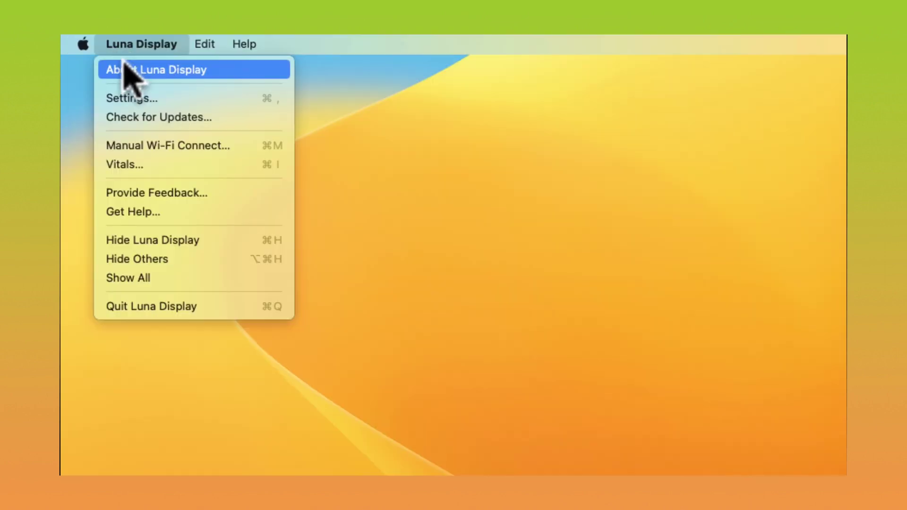
click(132, 100)
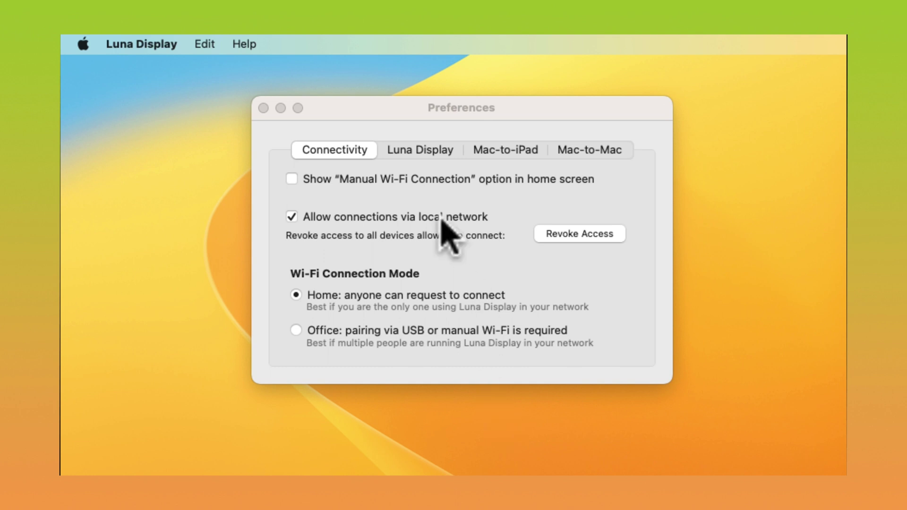
click(412, 149)
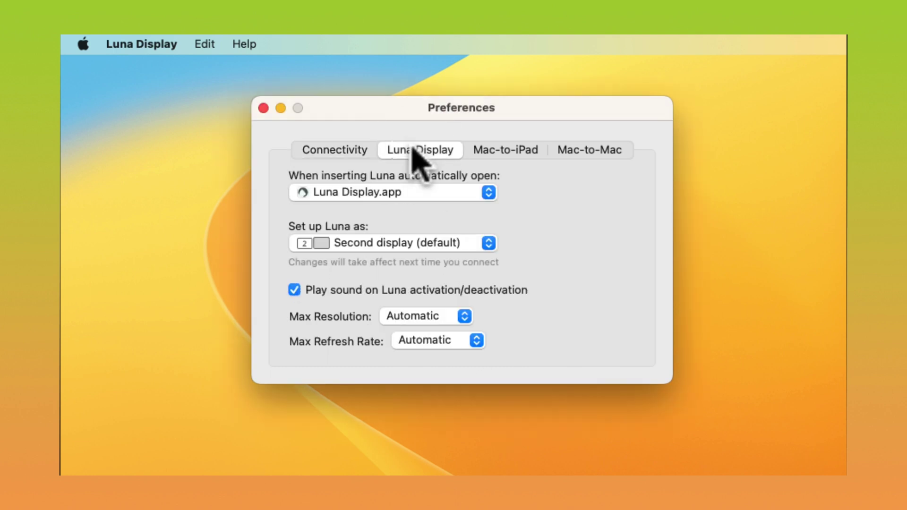
click(488, 193)
click(559, 201)
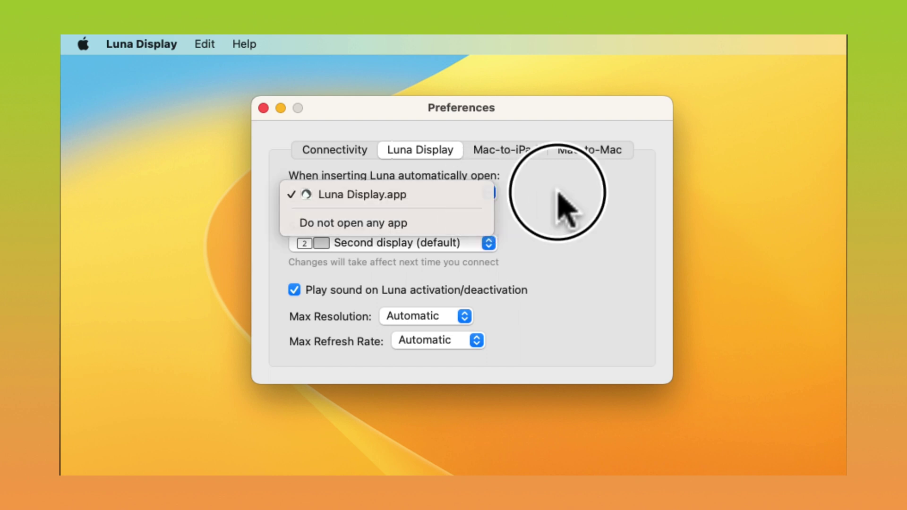
- Review the choices for how Luna is set up and for its maximum resolution and refresh rate
click(490, 246)
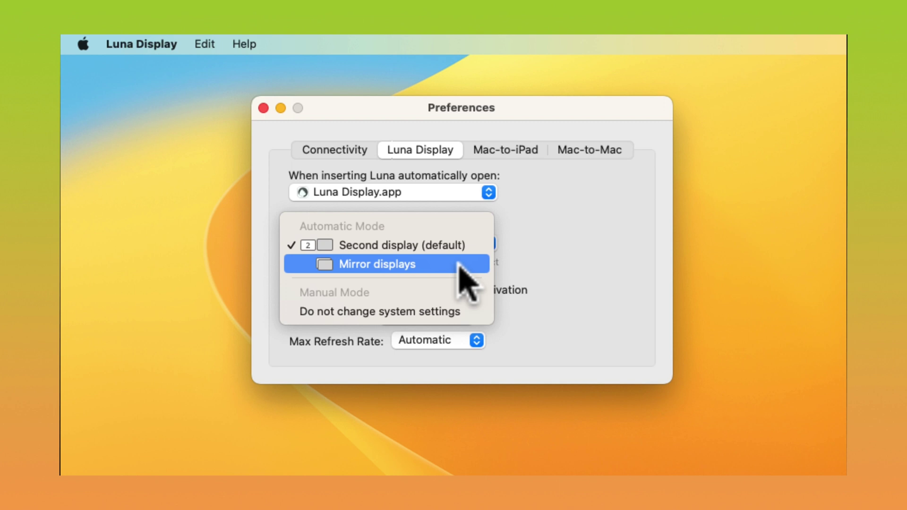
click(608, 214)
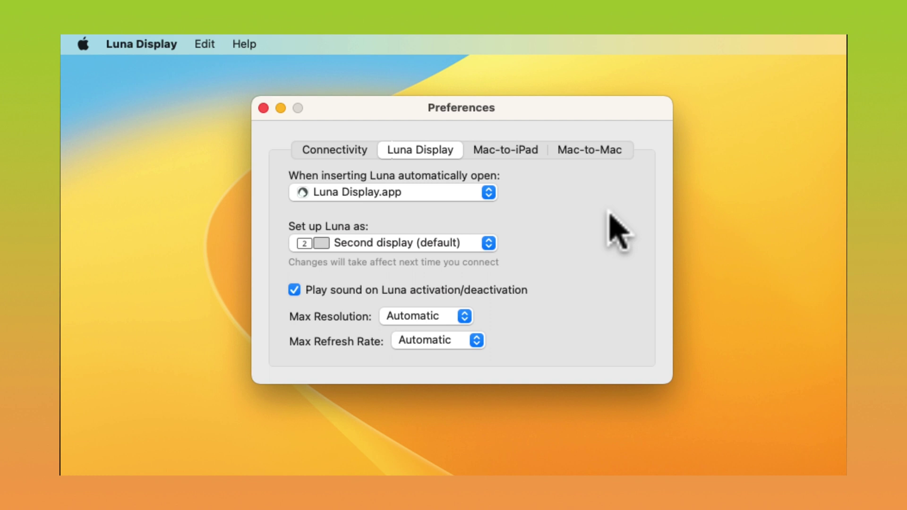
click(464, 314)
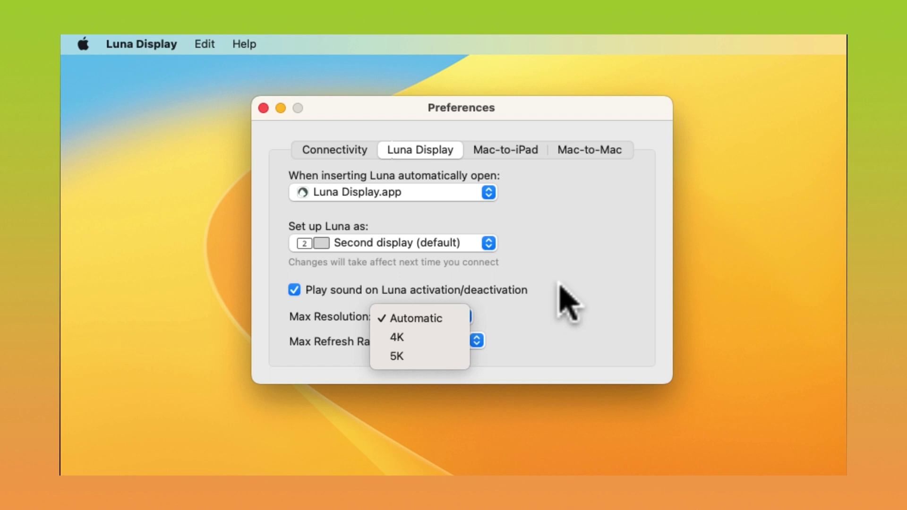
click(478, 342)
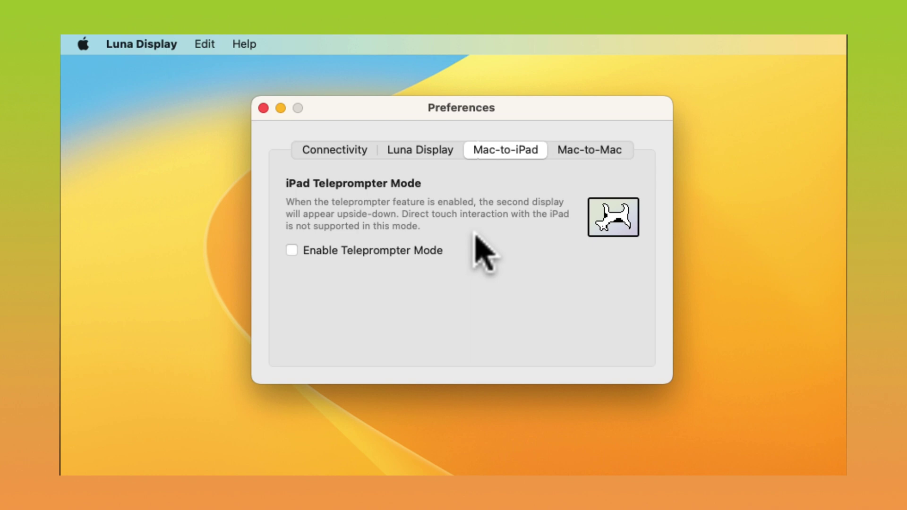
- Select Connect via Ethernet only for the Mac-to-Mac wired connection and close the preferences
click(600, 150)
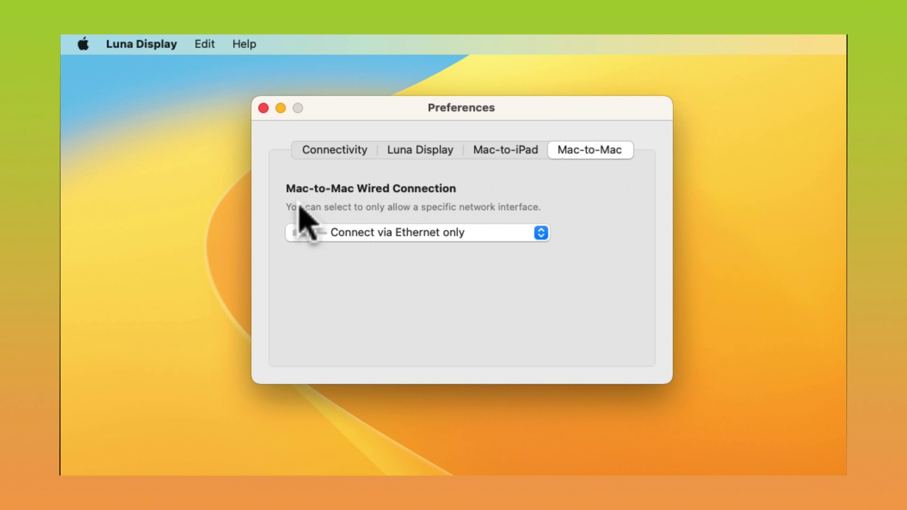
click(540, 232)
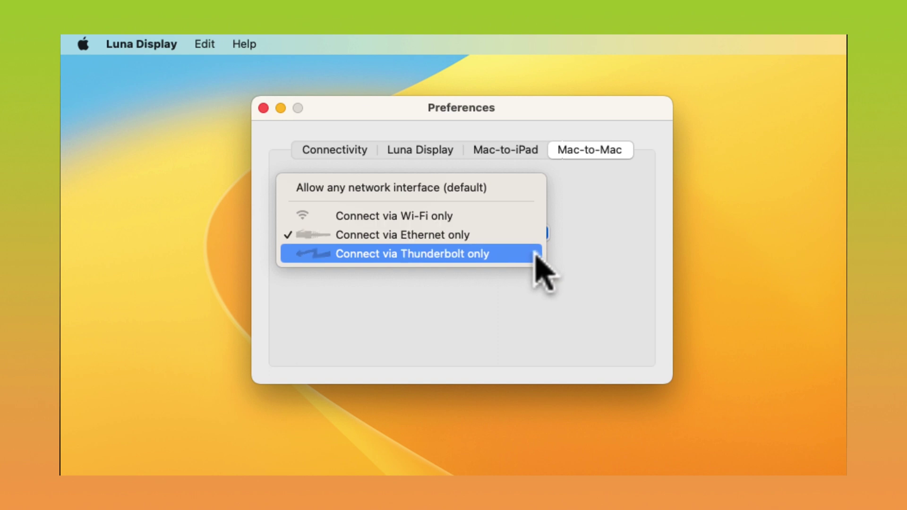
click(495, 231)
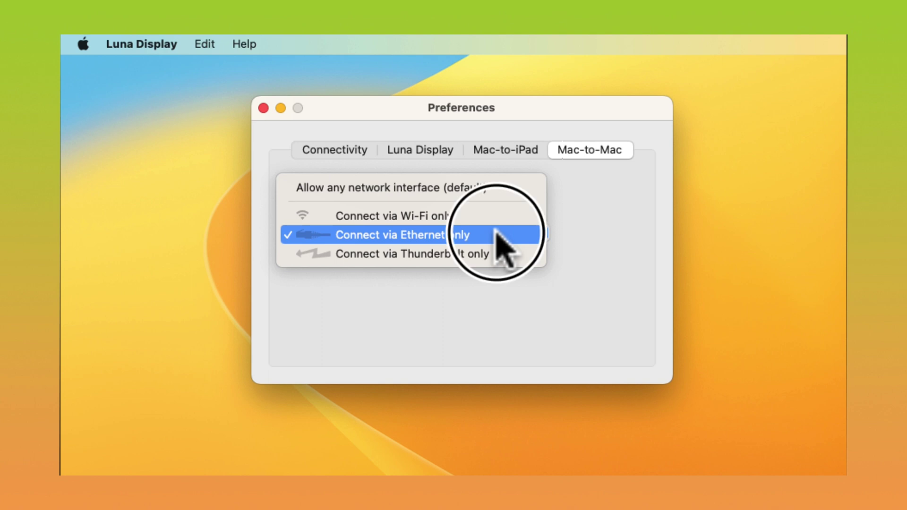
click(263, 107)
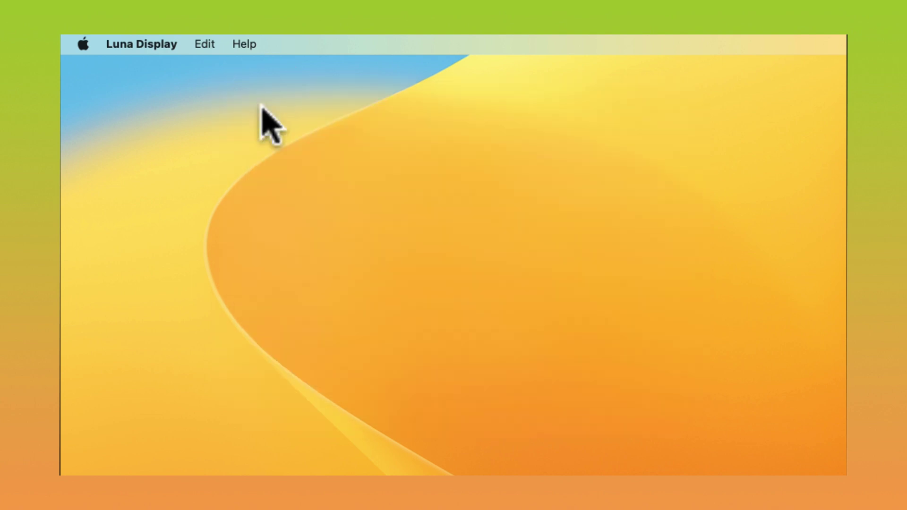
- Examine the latency and throughput graphs in Luna Display's vitals and close them
click(138, 47)
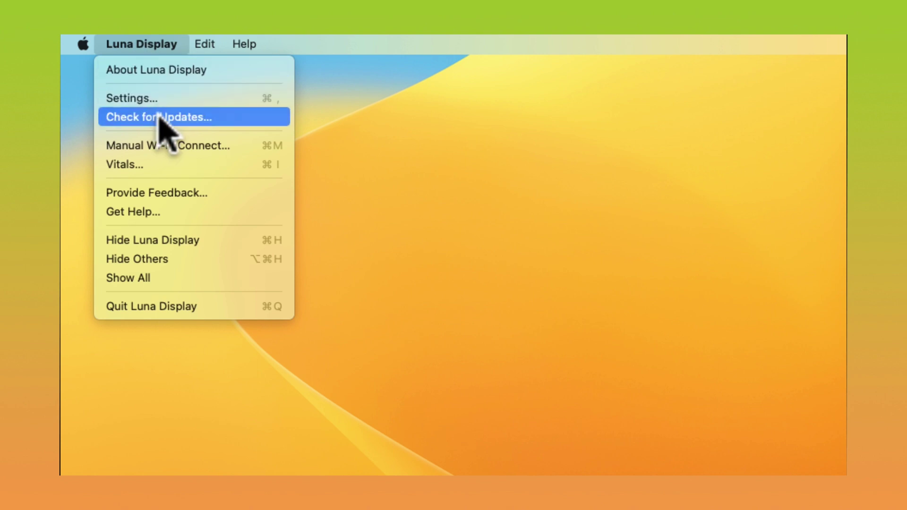
click(211, 165)
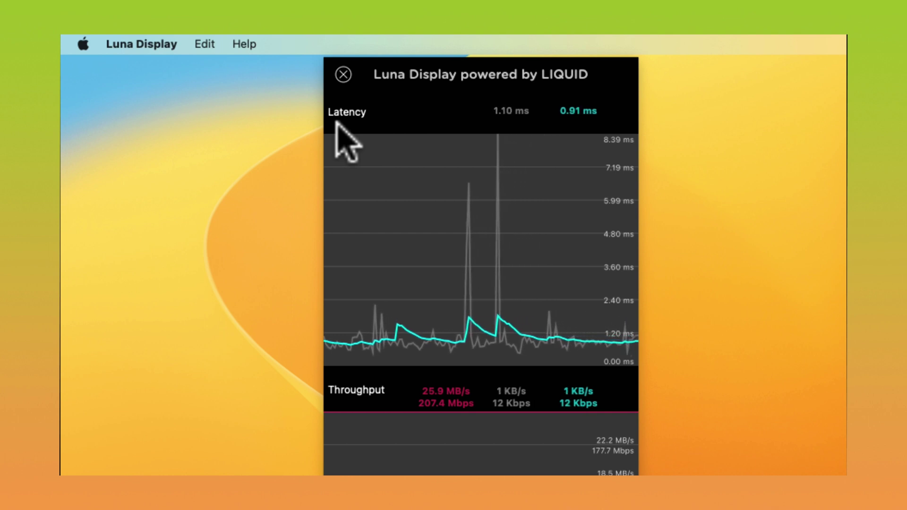
click(343, 75)
click(117, 42)
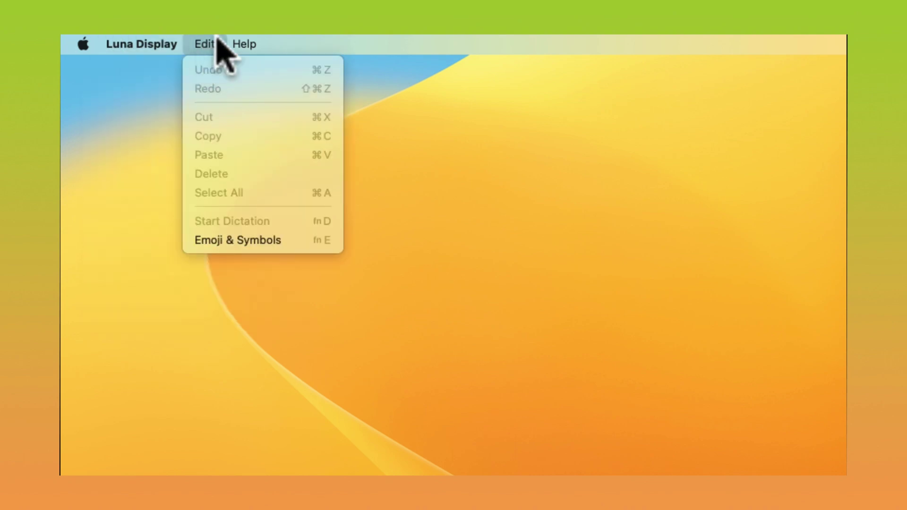
mouse_move(244, 44)
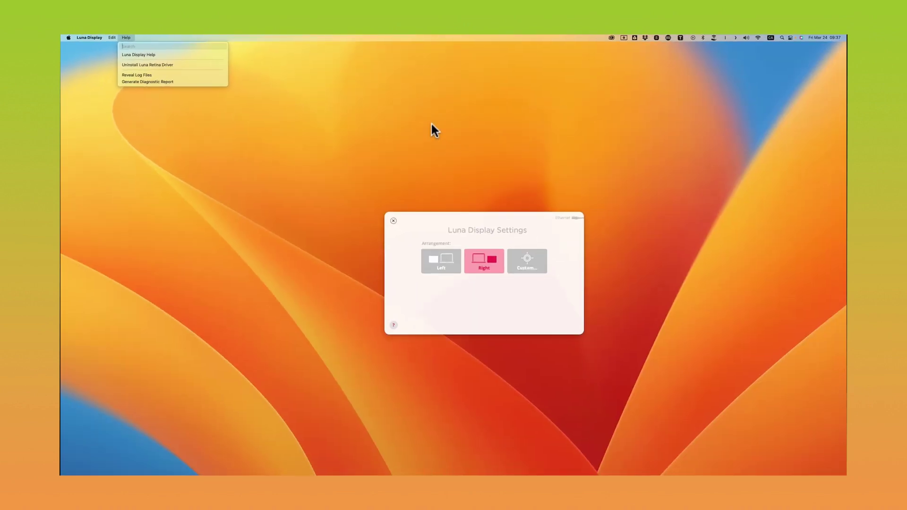
click(499, 130)
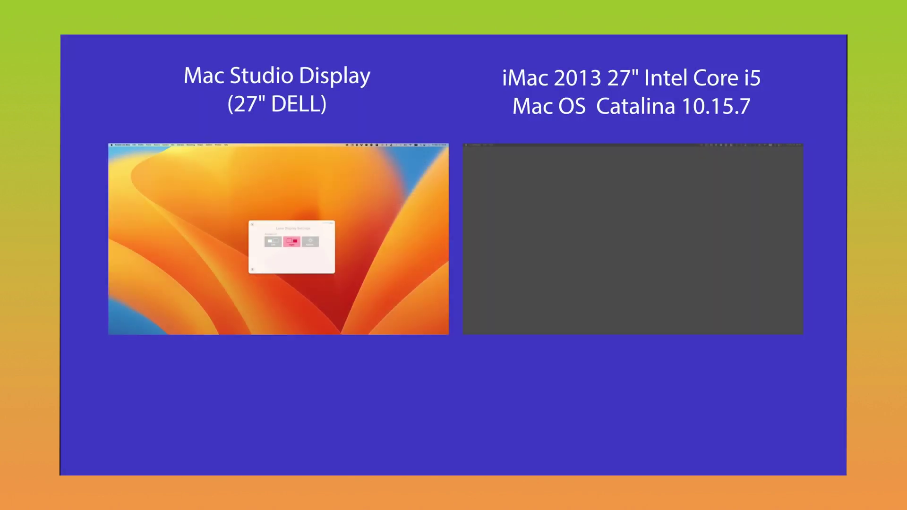
click(308, 223)
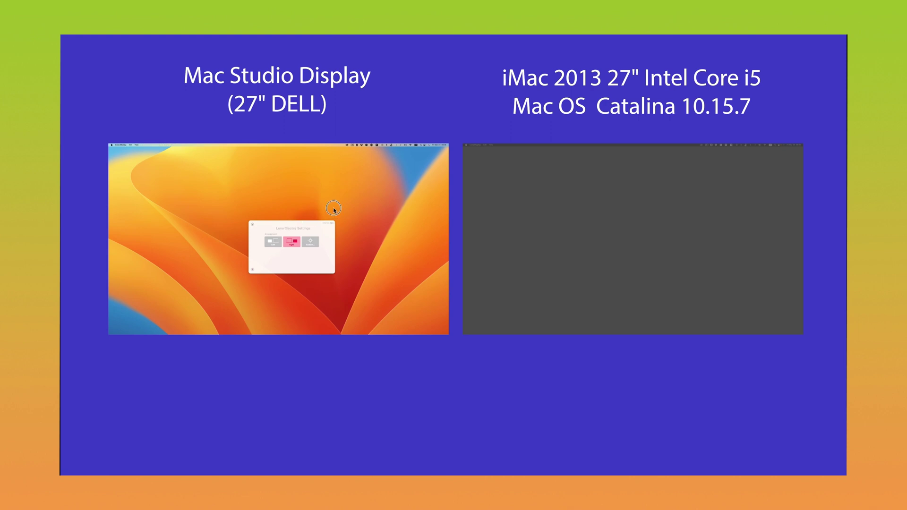